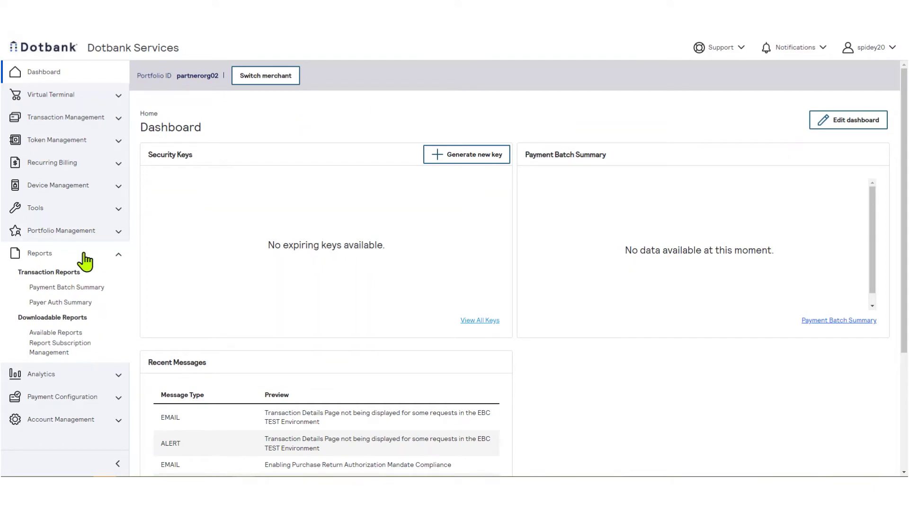
# Go to Available Reports and download the Test custom report as a CSV file
pyautogui.click(72, 334)
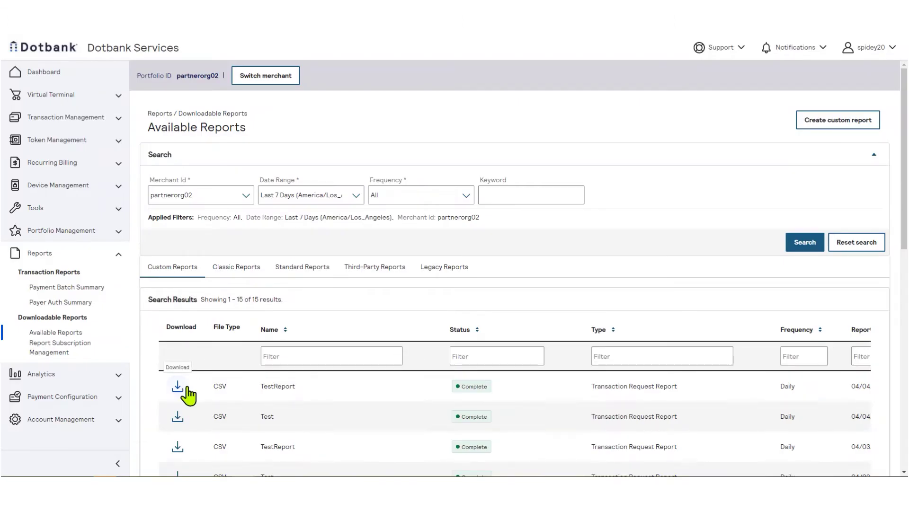
pyautogui.click(176, 418)
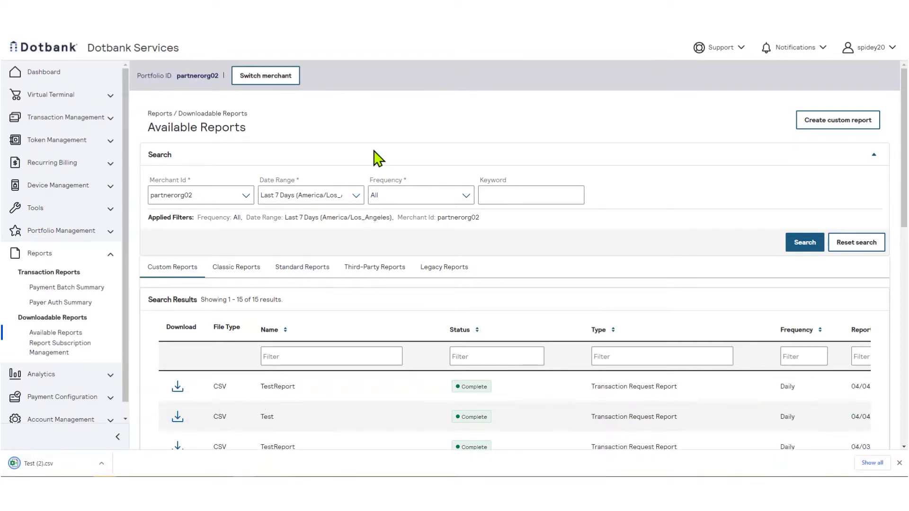
pyautogui.click(899, 464)
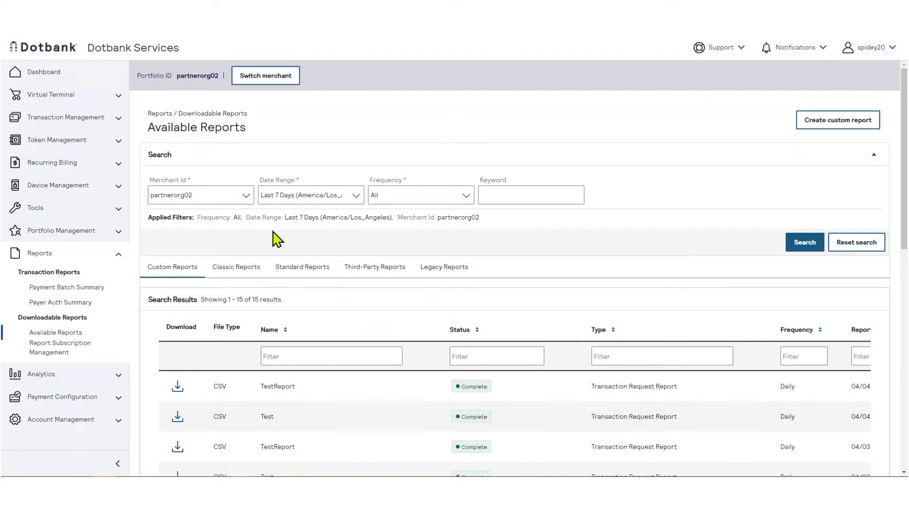
pyautogui.click(247, 197)
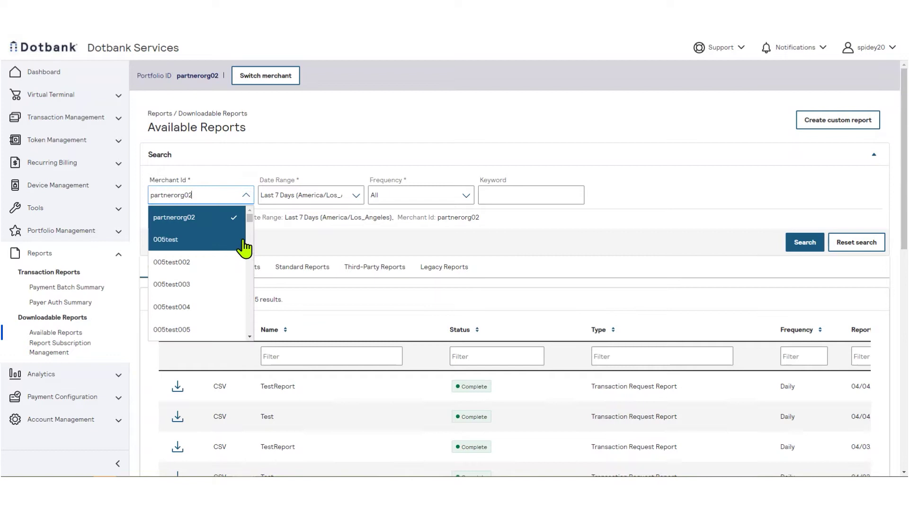
pyautogui.click(316, 244)
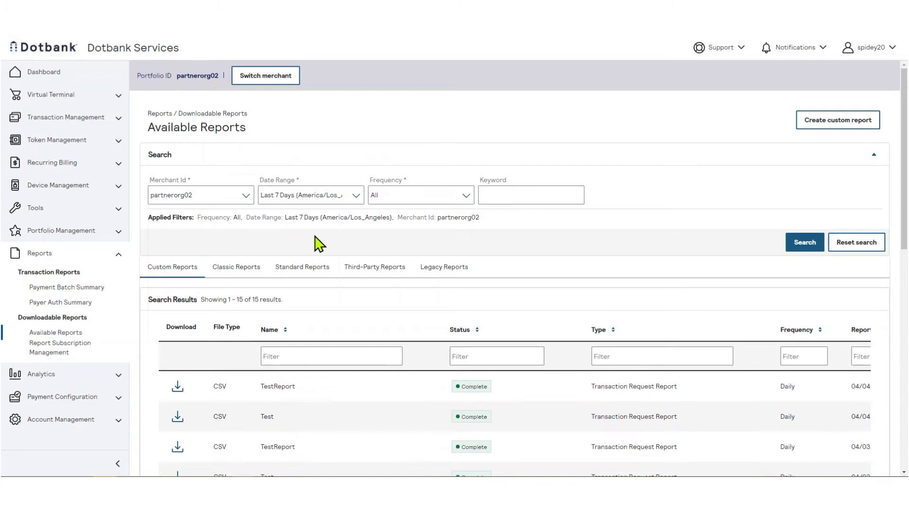
pyautogui.click(358, 201)
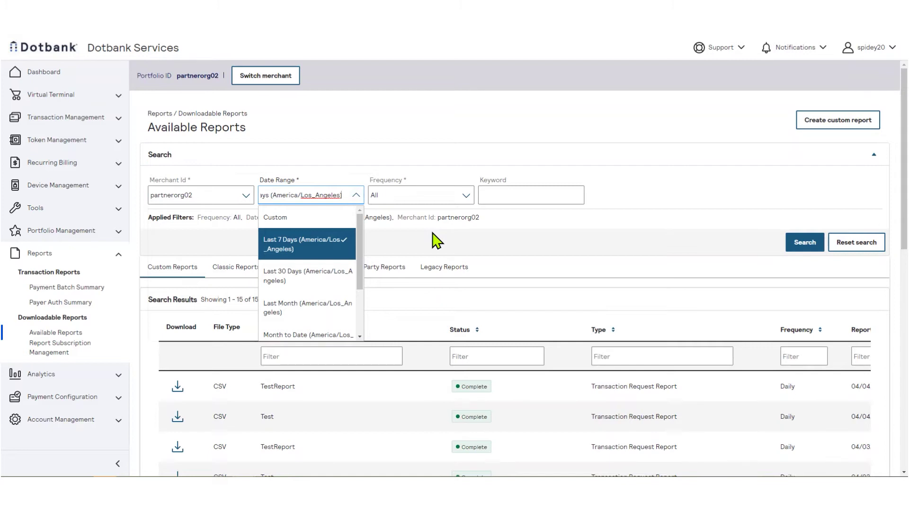
pyautogui.click(460, 240)
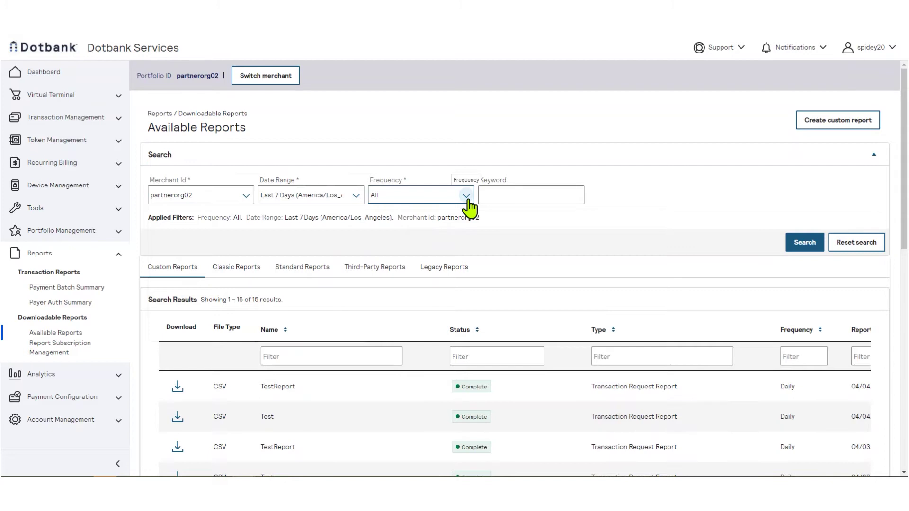
pyautogui.click(467, 196)
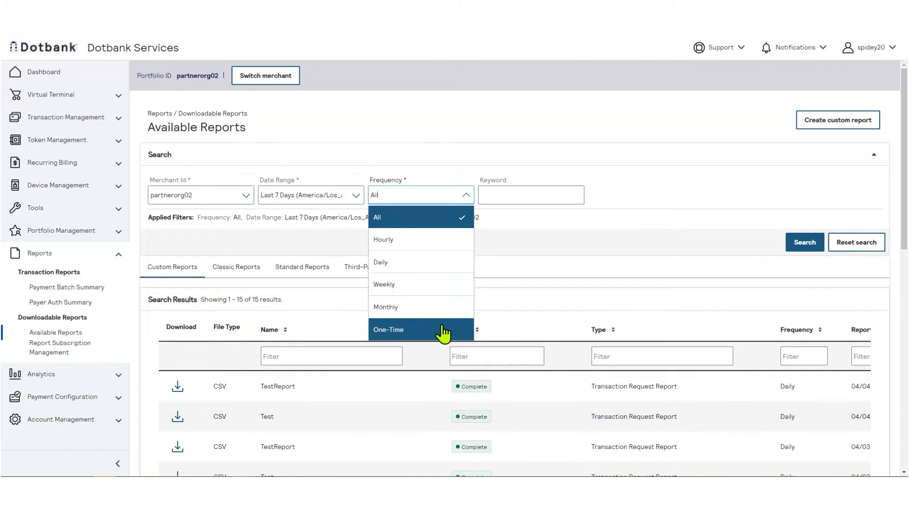
pyautogui.click(524, 247)
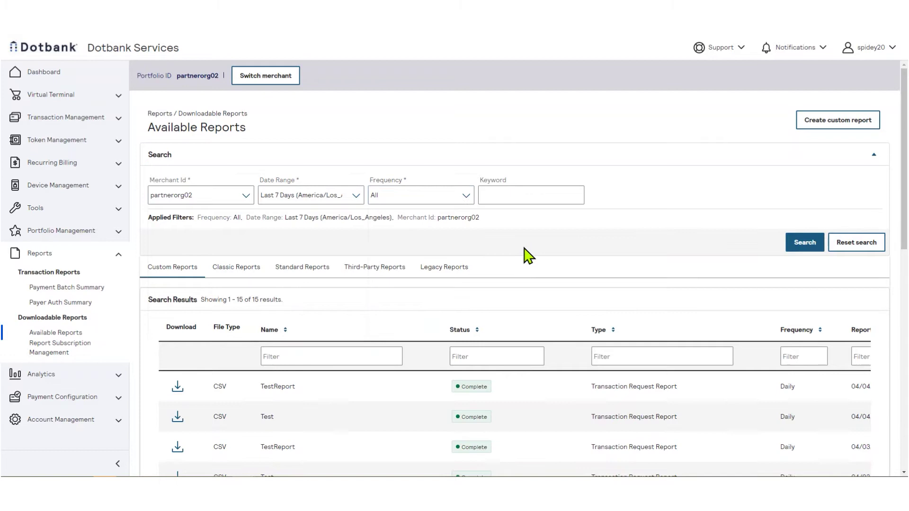
pyautogui.click(520, 194)
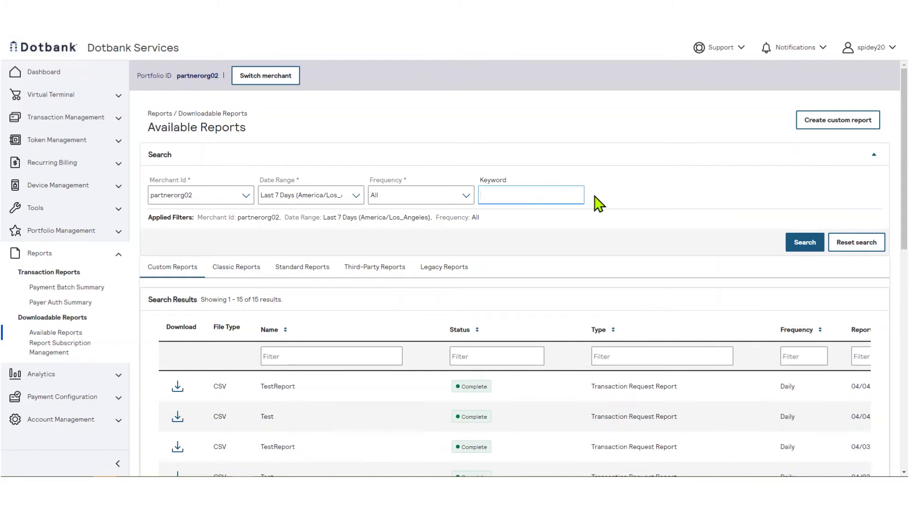
# Run a report search with keyword 'test' and review the 14 matching custom reports
pyautogui.write('test')
pyautogui.click(800, 249)
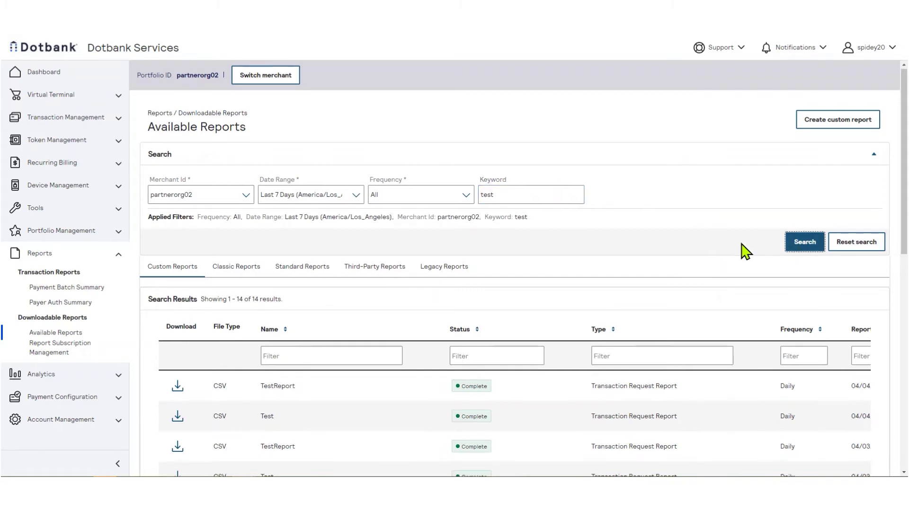
pyautogui.scroll(-3, 743, 251)
pyautogui.scroll(-3, 746, 251)
pyautogui.scroll(5, 746, 251)
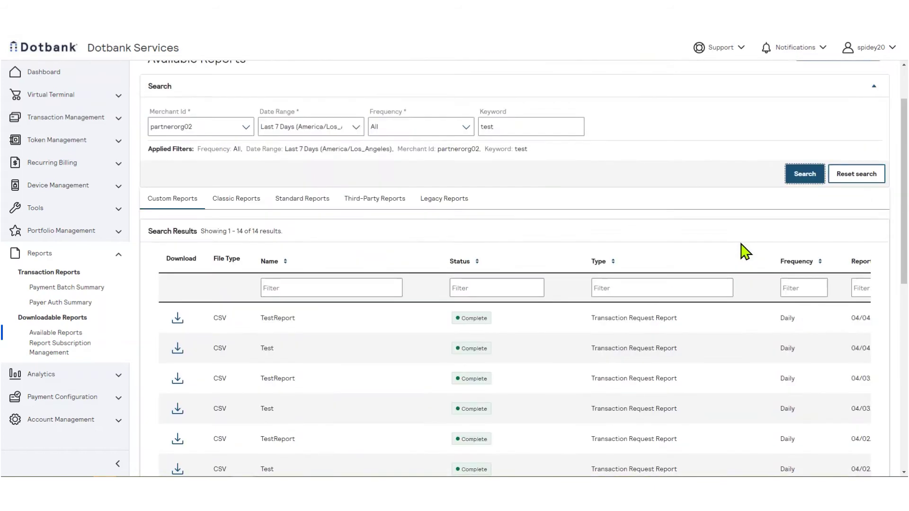
pyautogui.scroll(1, 745, 251)
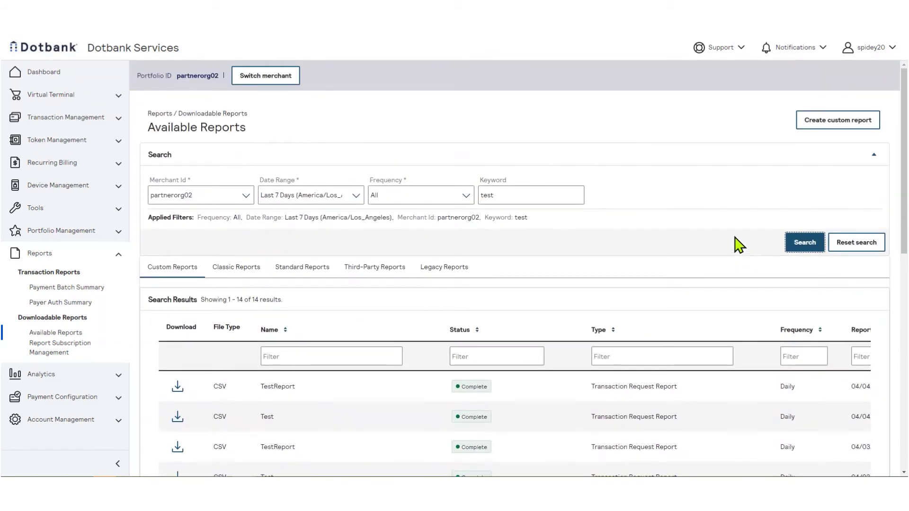
# Reset the search, then view the Classic, Standard, Third-Party and Legacy Reports tabs
pyautogui.click(853, 244)
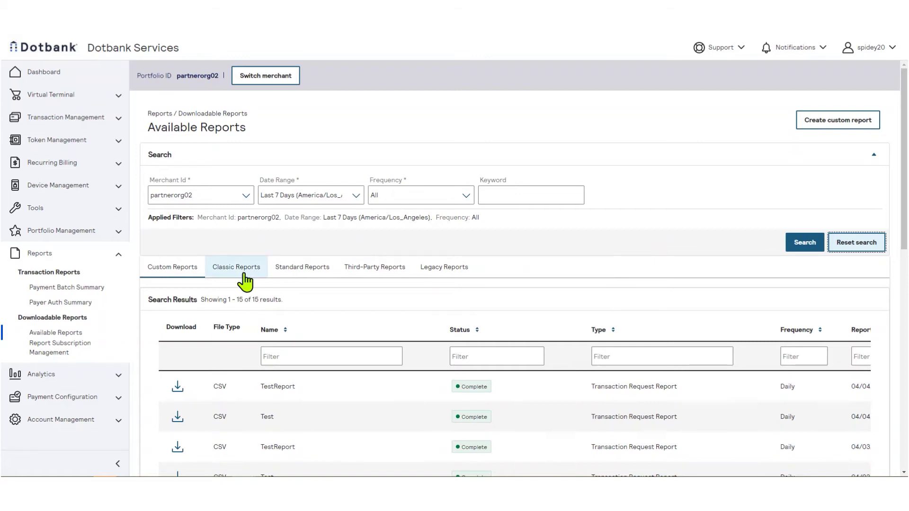
pyautogui.click(244, 279)
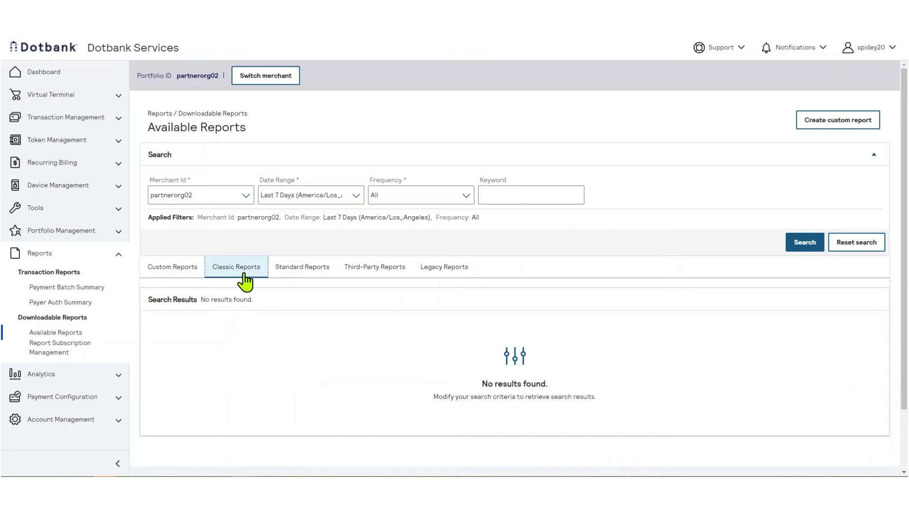
pyautogui.click(313, 275)
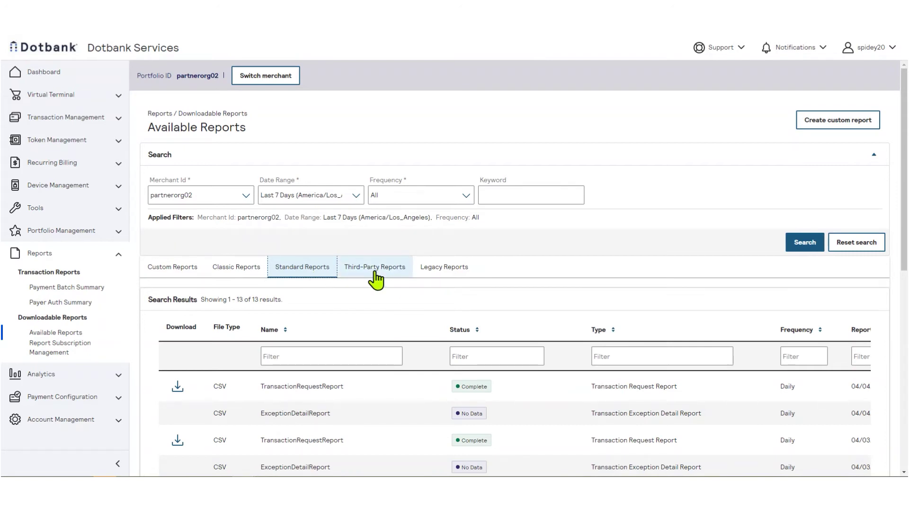
pyautogui.click(375, 267)
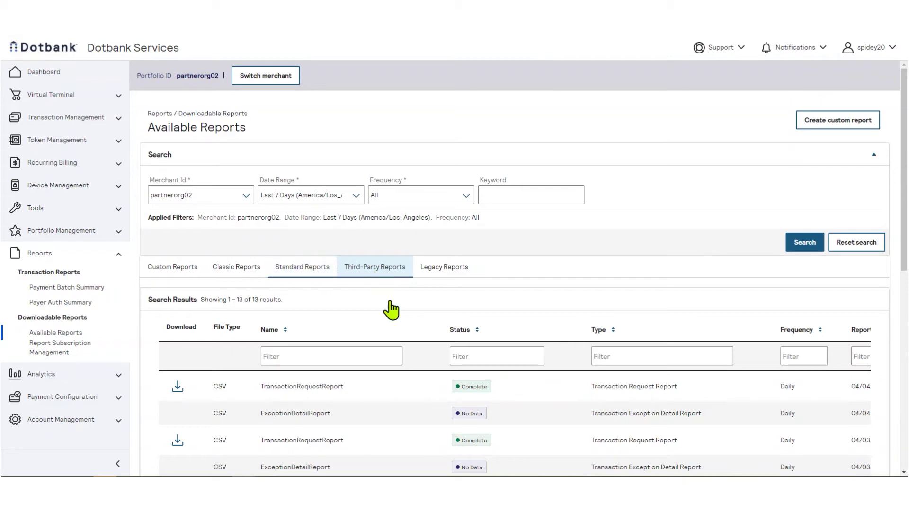
pyautogui.click(455, 273)
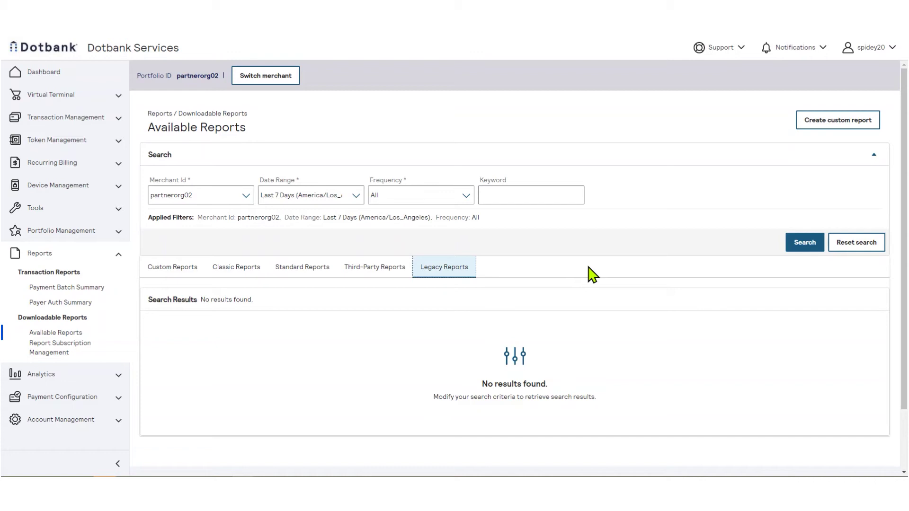
# Switch back to Custom Reports and reveal the report date range and generate date columns
pyautogui.click(174, 275)
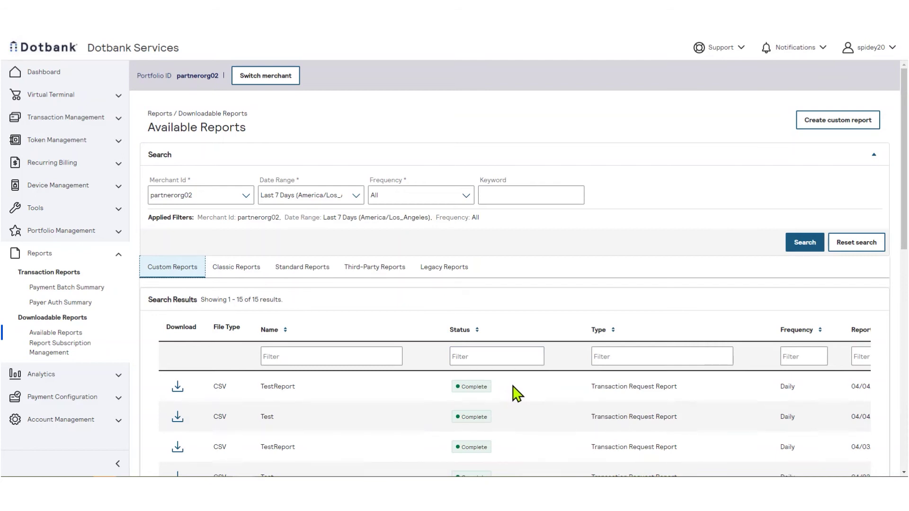
pyautogui.scroll(-1, 729, 435)
pyautogui.scroll(-8, 733, 435)
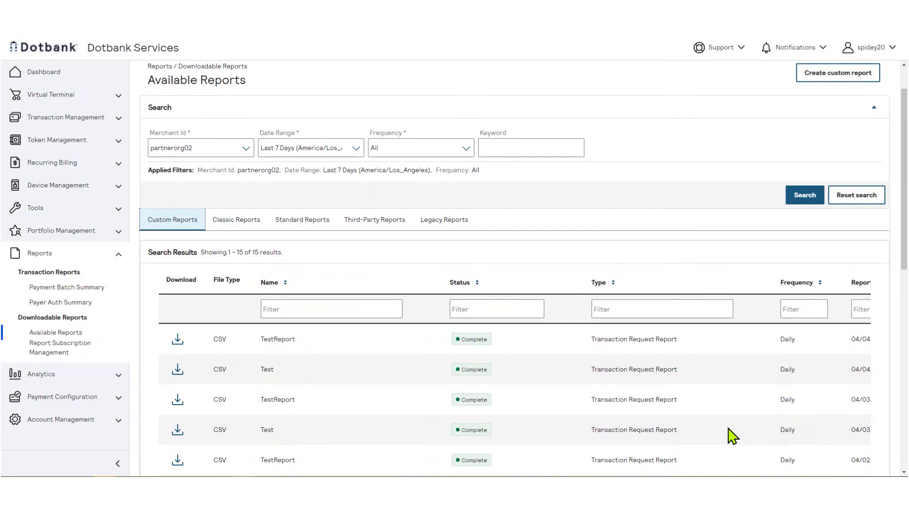
pyautogui.scroll(-2, 734, 438)
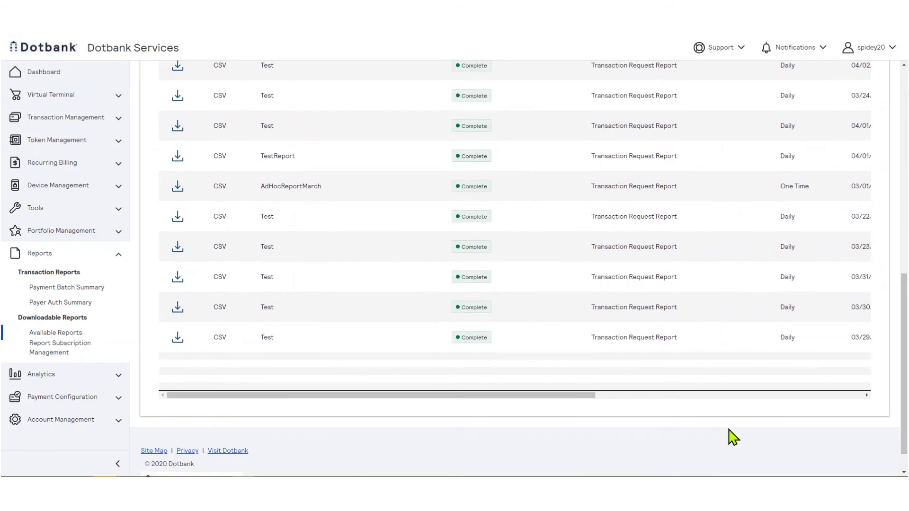
pyautogui.moveTo(582, 396); pyautogui.dragTo(784, 397)
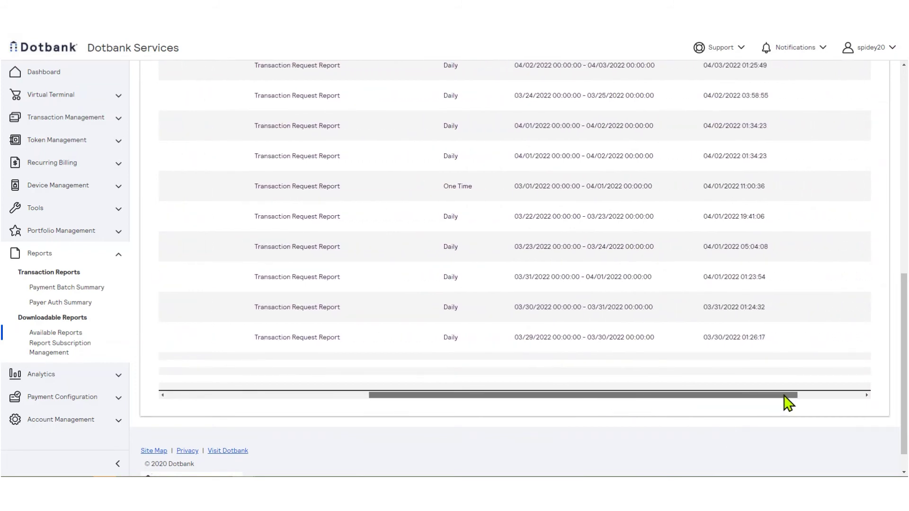
pyautogui.scroll(10, 511, 365)
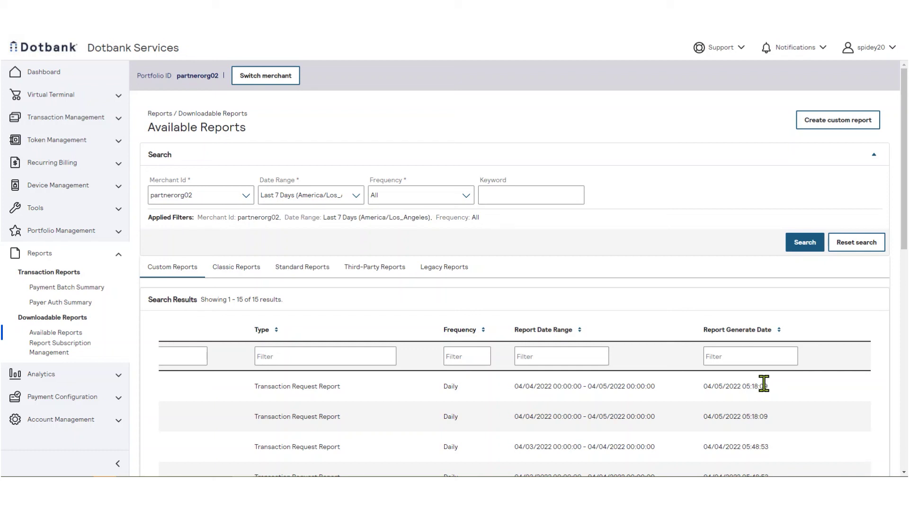
# Filter the Name column by 'adhoc', leaving only the AdHocReportMarch report
pyautogui.click(576, 360)
pyautogui.scroll(-3, 577, 360)
pyautogui.hscroll(-5, 576, 360)
pyautogui.click(310, 232)
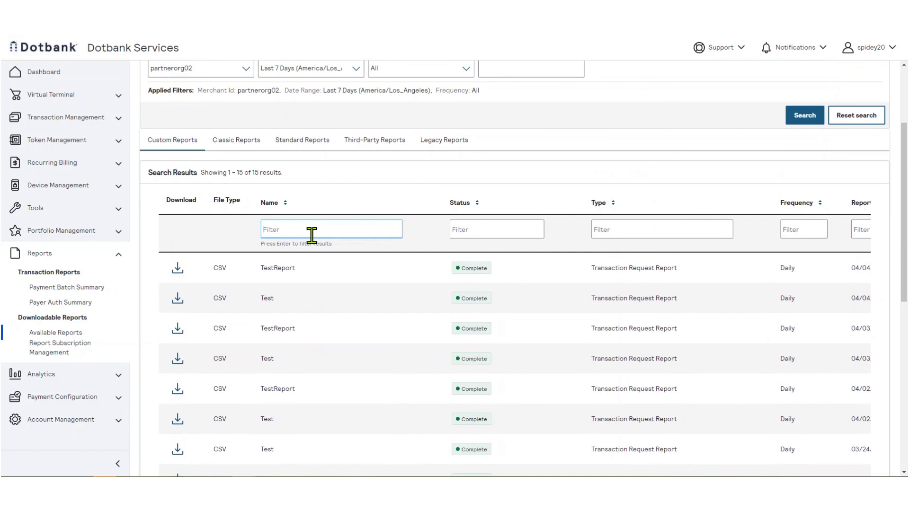
pyautogui.write('adhoc')
pyautogui.press('Return')
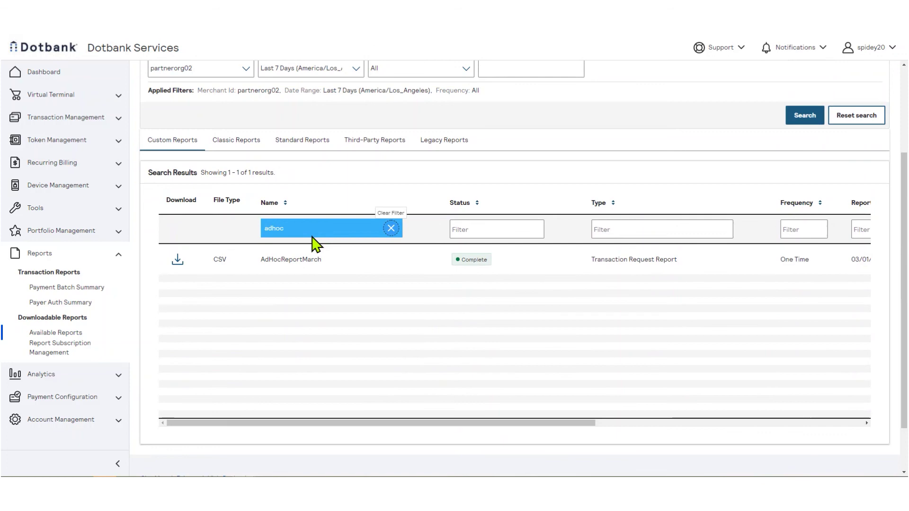